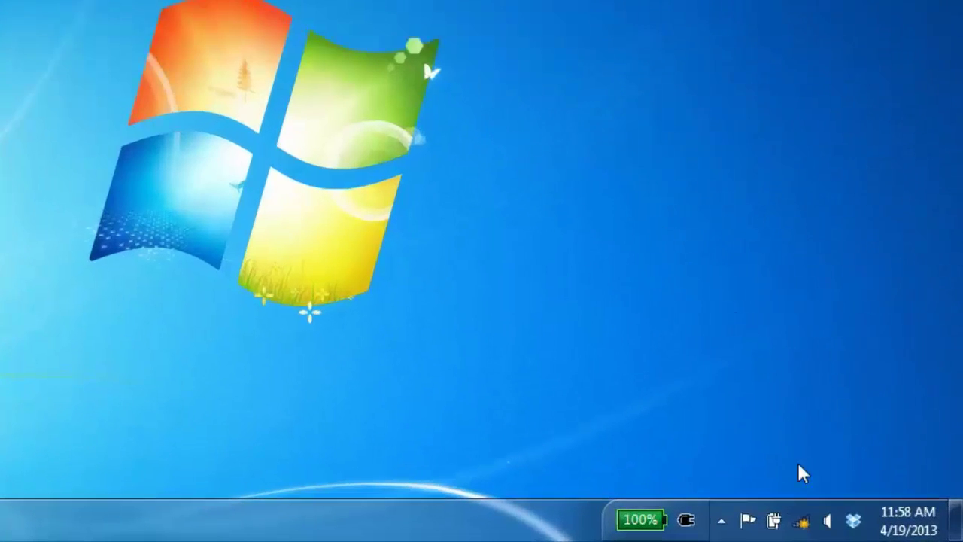
Join the dlink-13E2 wireless network from the tray list, entering its security key
click(803, 522)
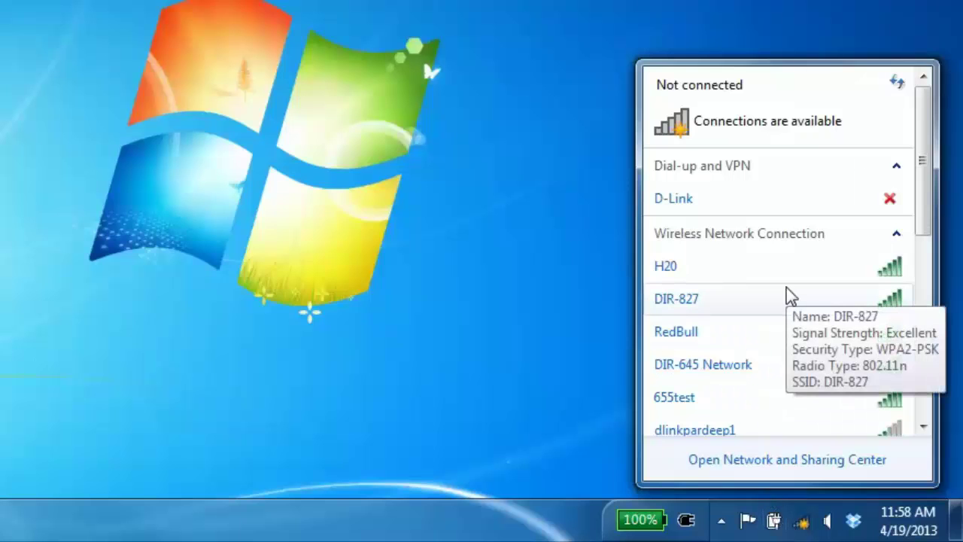
scroll(789, 297, down, 2)
scroll(789, 297, down, 1)
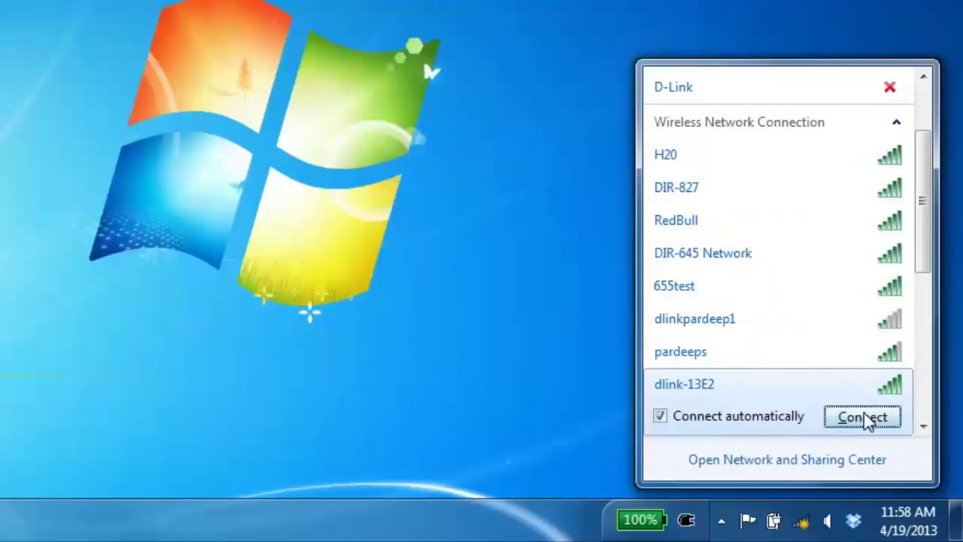
click(873, 419)
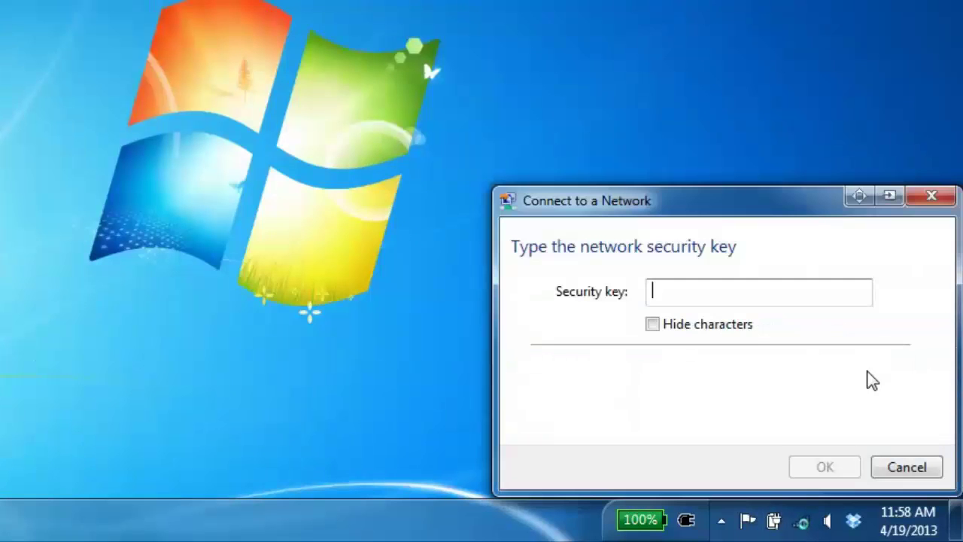
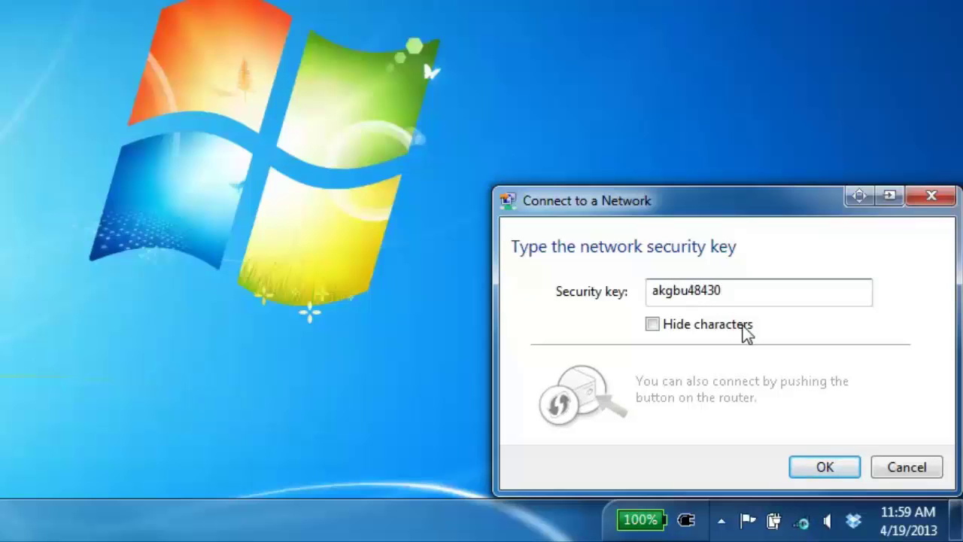
click(824, 464)
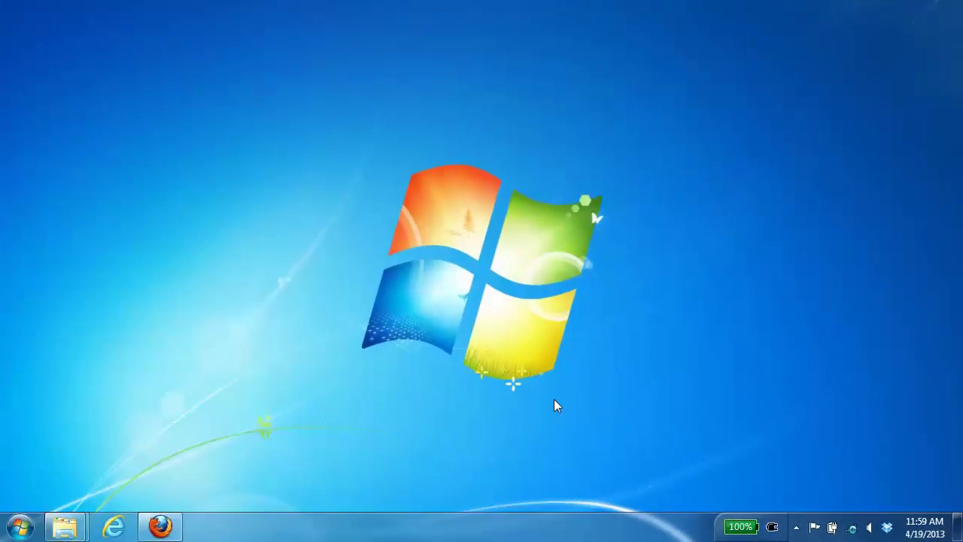
Launch Internet Explorer maximized and start the Wi-Fi Connection Setup Wizard
click(116, 527)
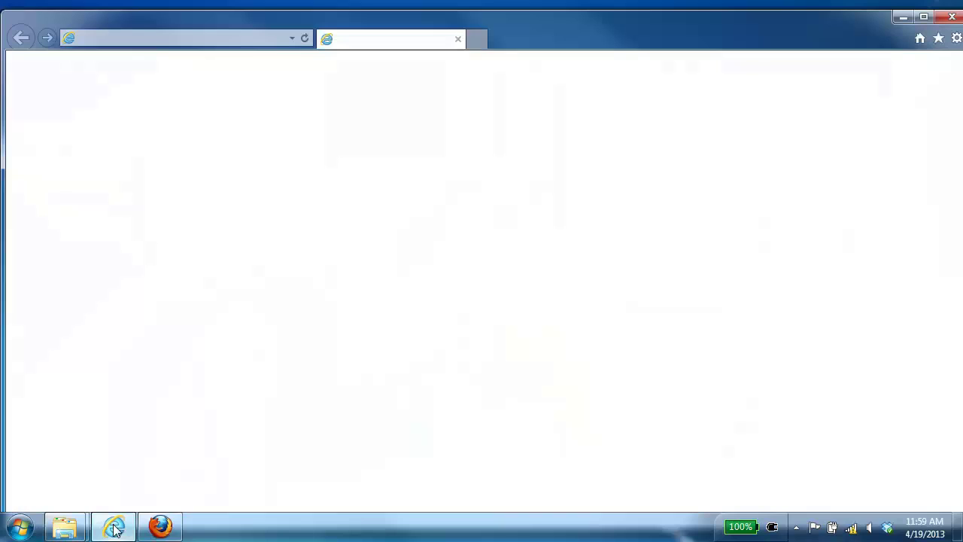
click(924, 17)
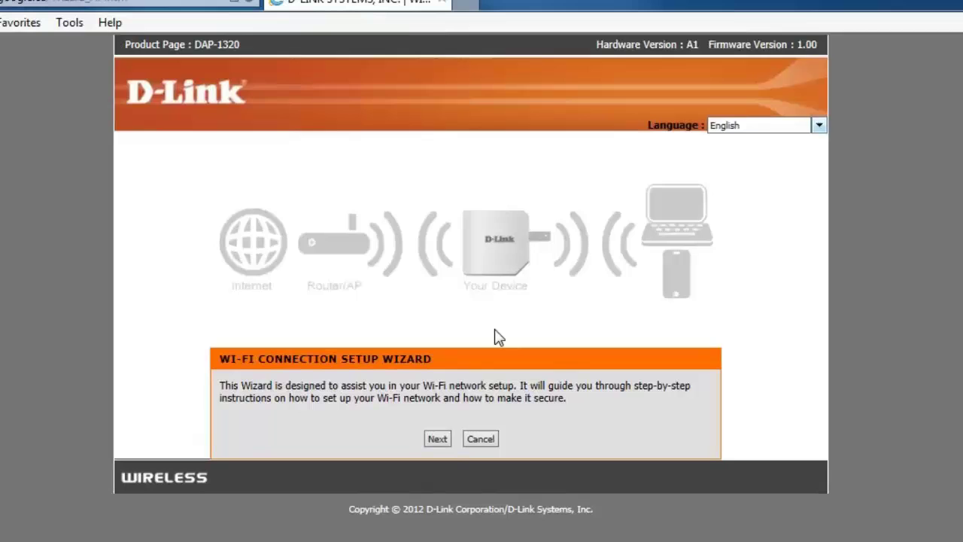
click(443, 441)
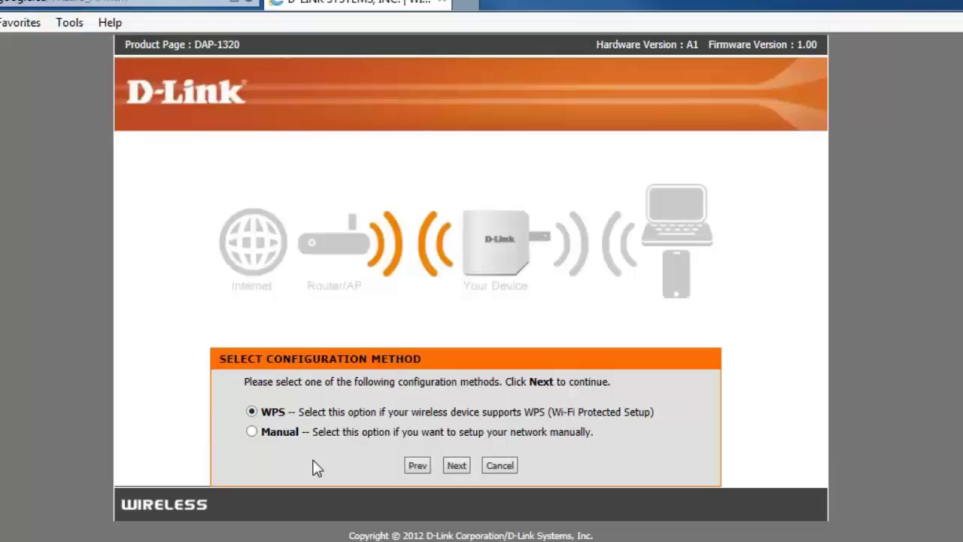
Choose Manual configuration and continue to the scanned Wi-Fi network list
click(251, 432)
click(457, 466)
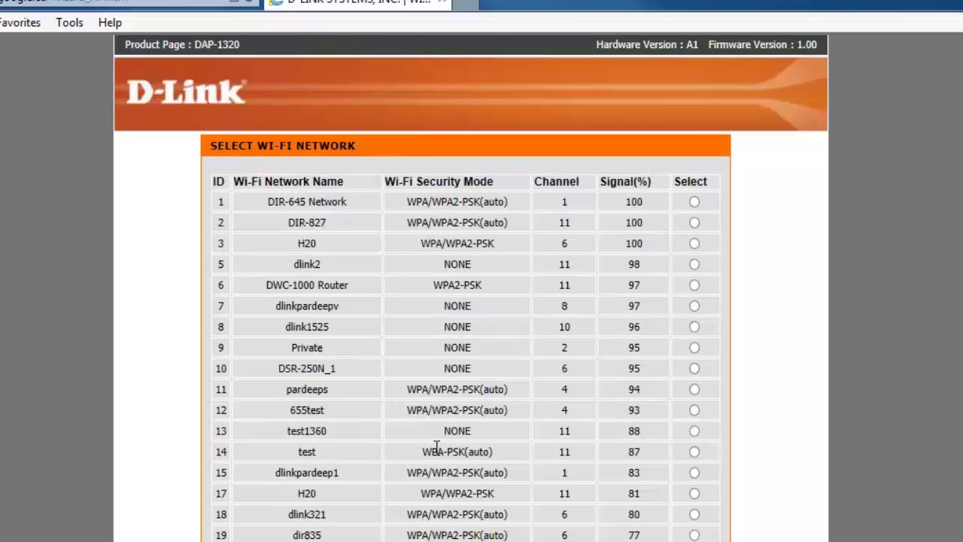
Connect the extender to DIR-645 Network, entering that network's Wi-Fi password
click(694, 201)
scroll(695, 213, down, 3)
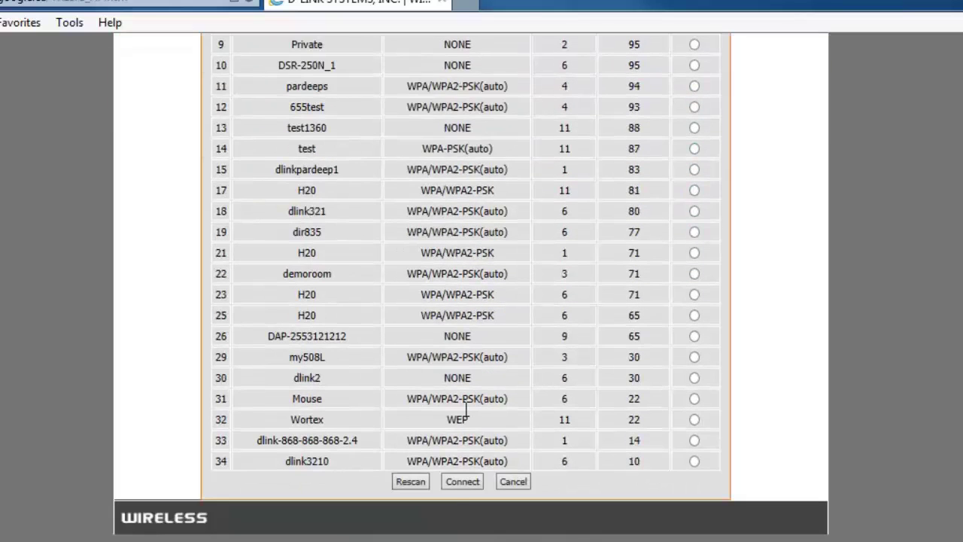
click(455, 484)
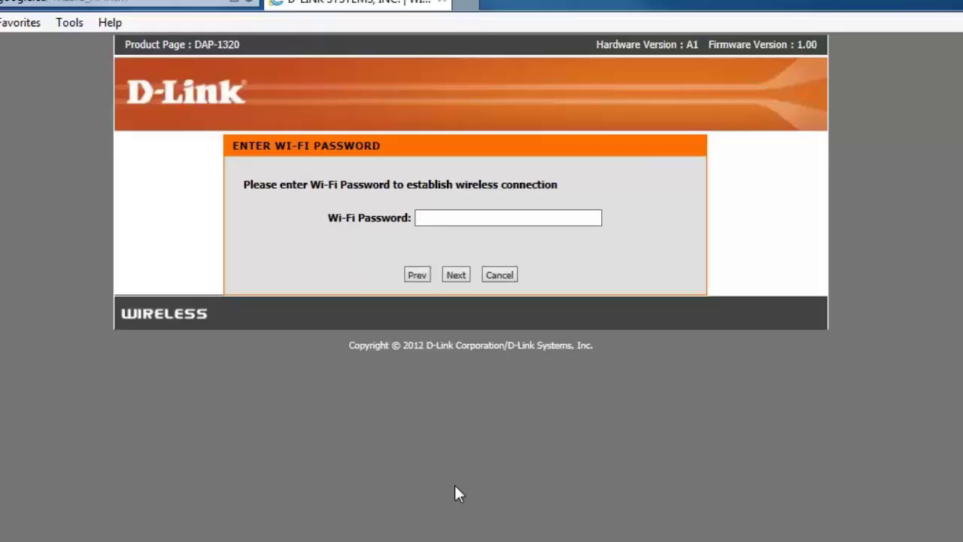
click(445, 218)
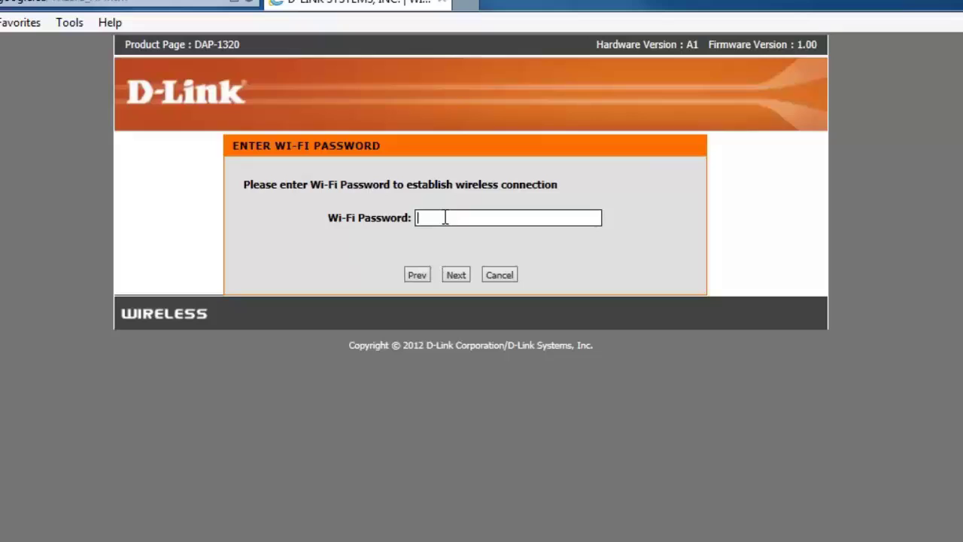
text(password)
click(456, 275)
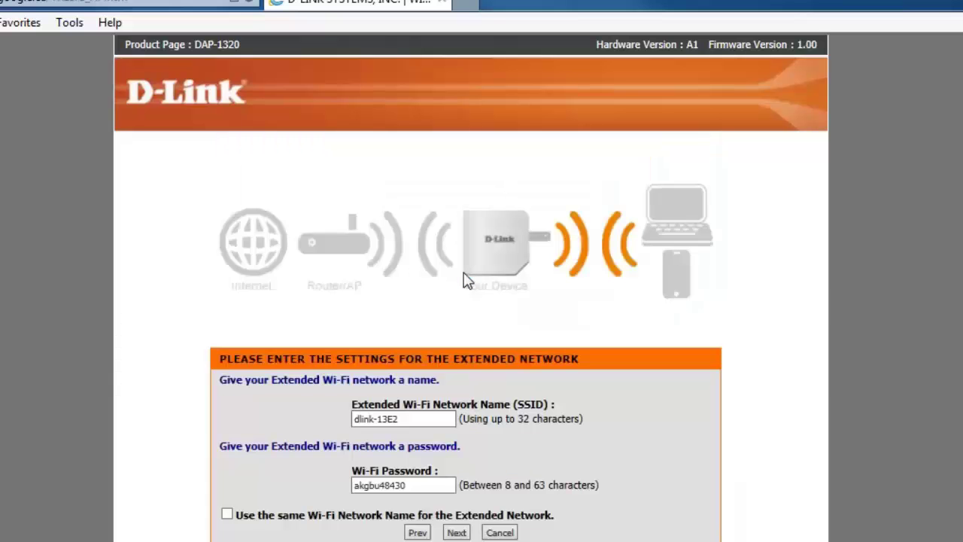
Replace the extended SSID with DAP-1320 and overwrite the Wi-Fi password with a new one
scroll(467, 281, down, 2)
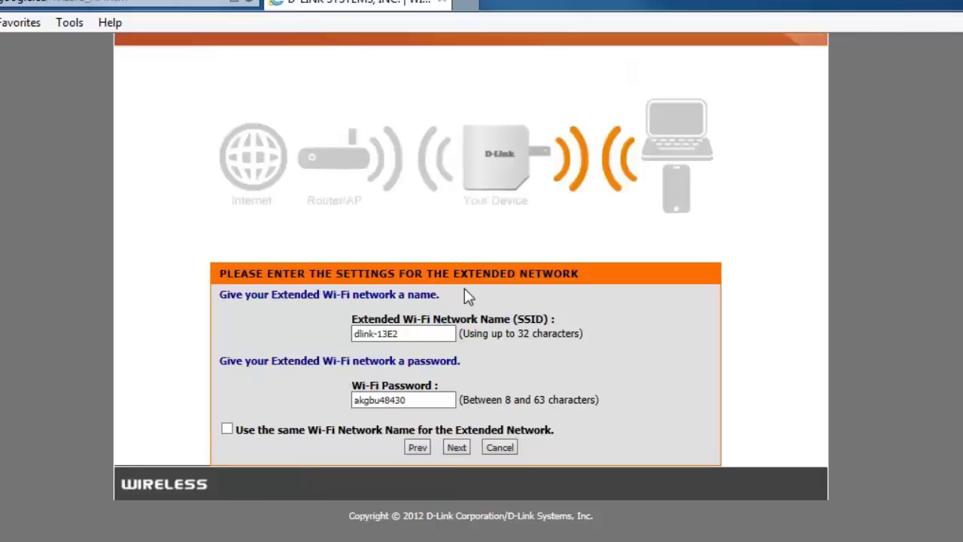
drag(414, 333, 314, 341)
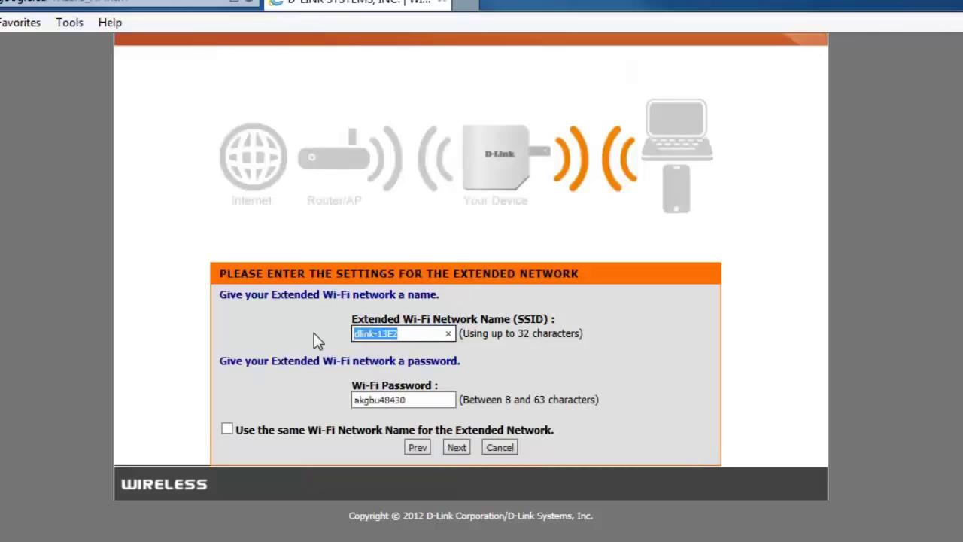
text(DAP-1320)
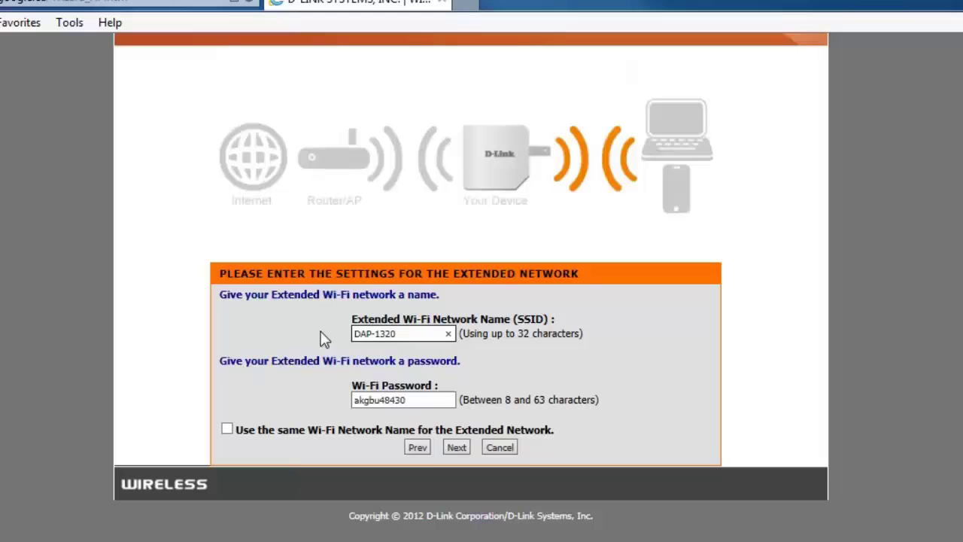
drag(421, 399, 309, 400)
text(password)
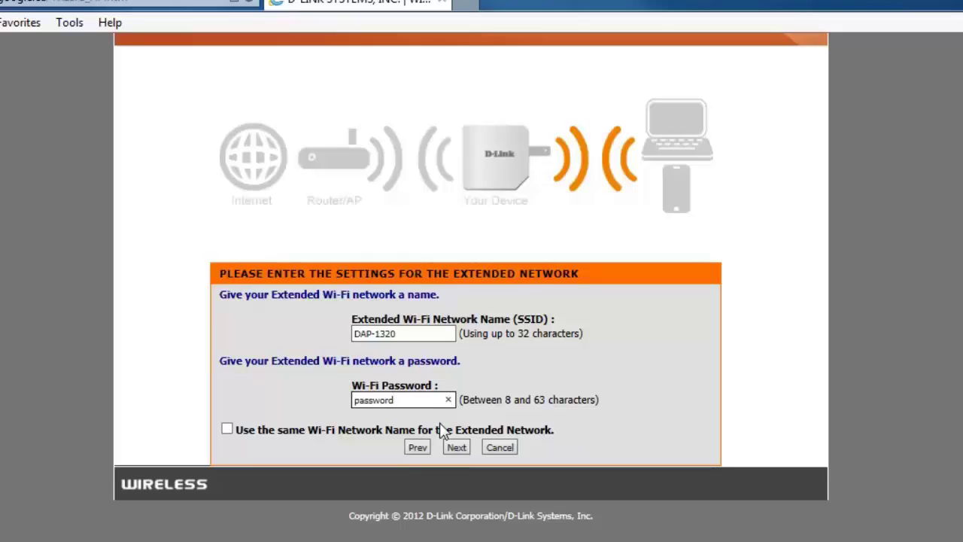
Proceed to Setup Complete and save the settings, letting the extender reboot
click(457, 448)
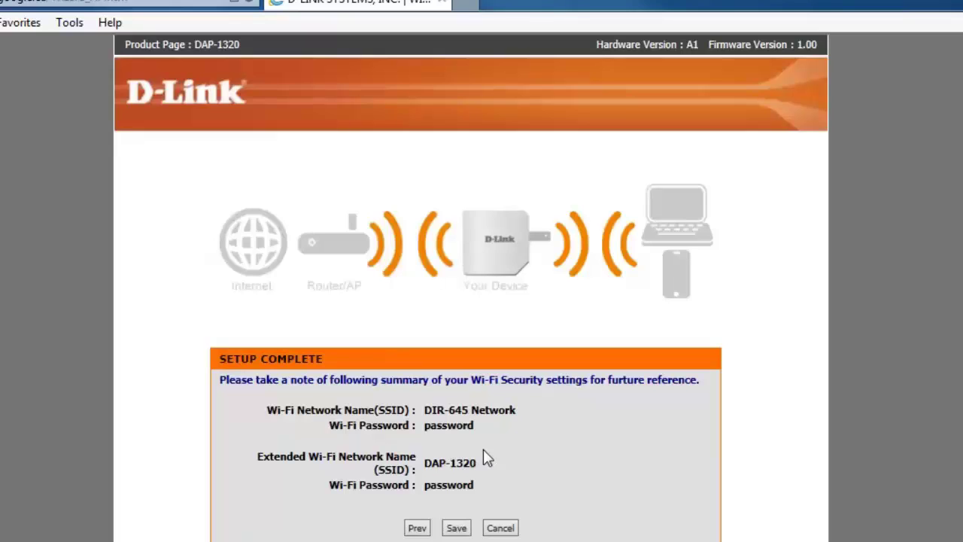
click(457, 527)
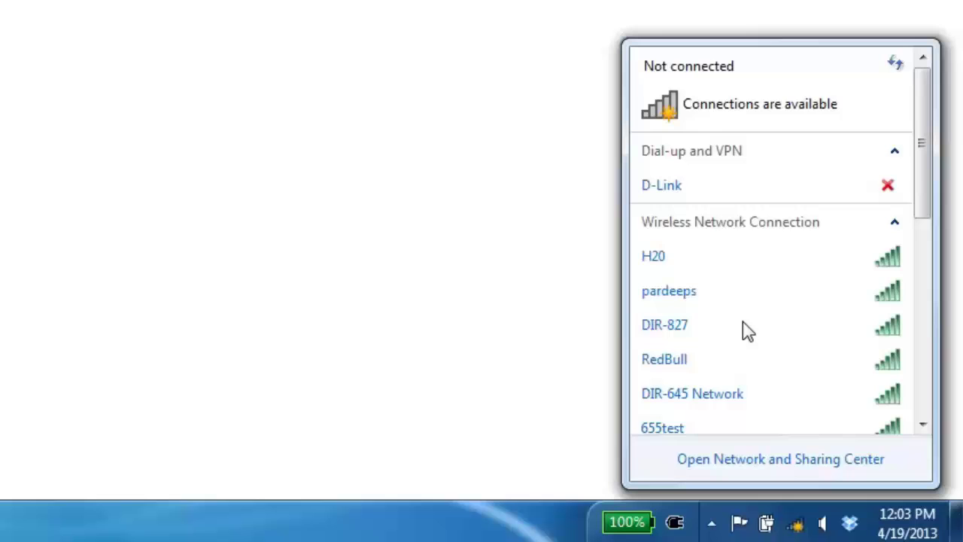
Join the DAP-1320 network from the tray list, entering its new security key
scroll(744, 324, down, 1)
click(716, 368)
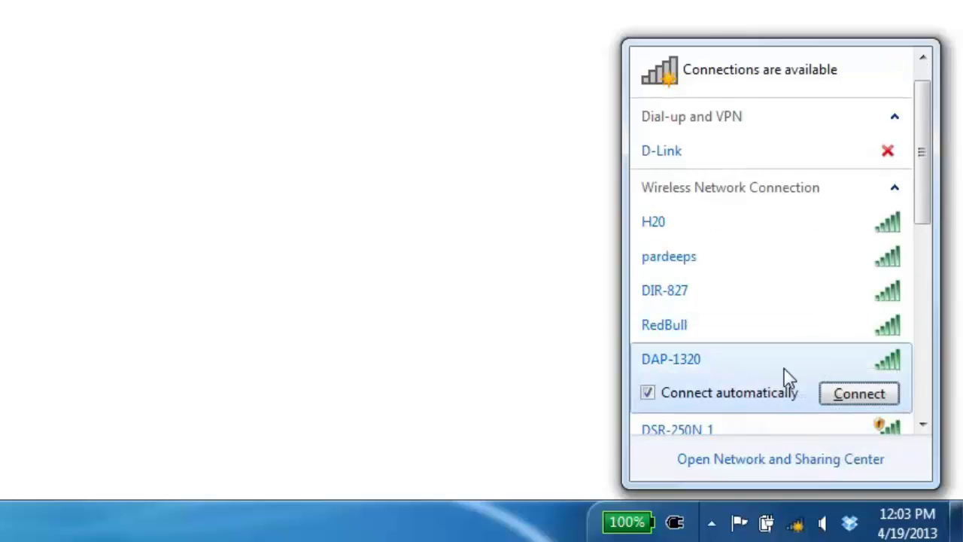
click(873, 397)
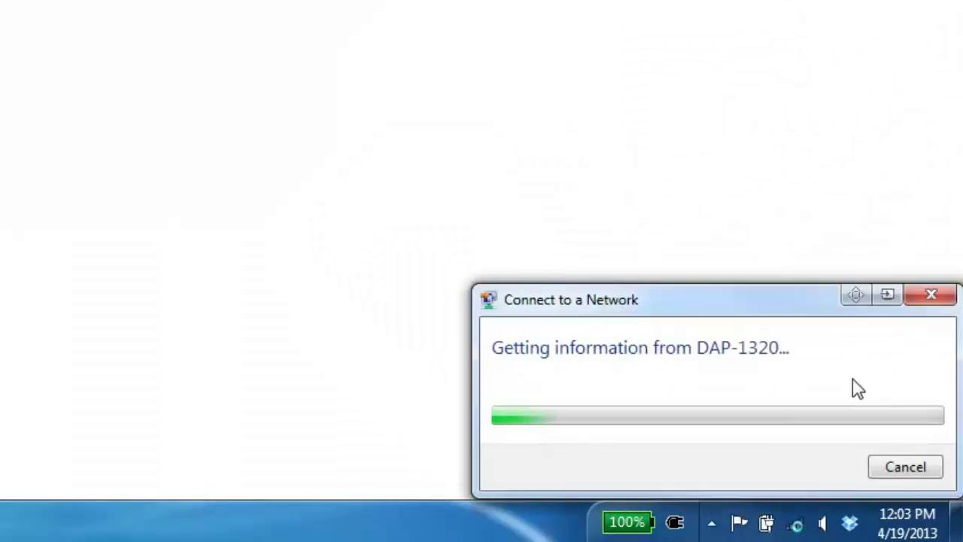
text(passwo)
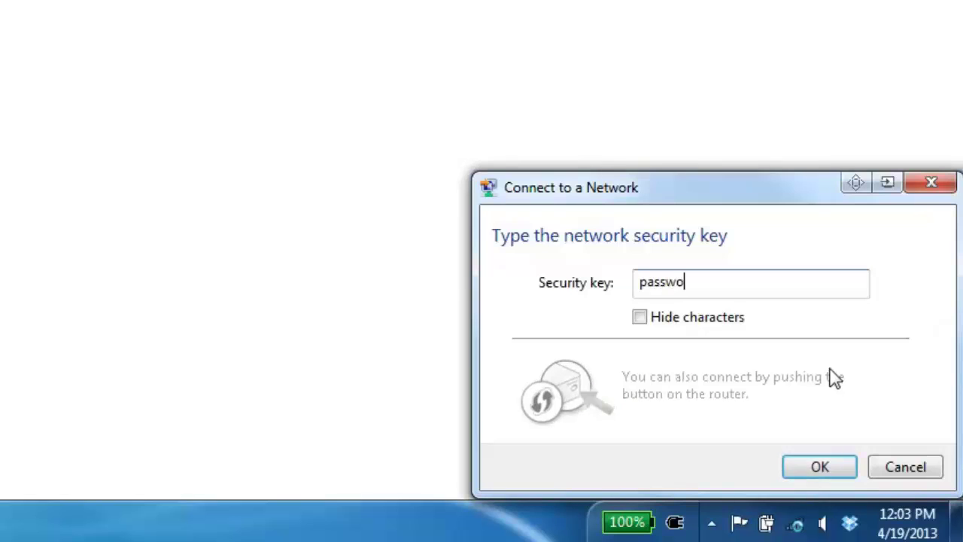
text(rd)
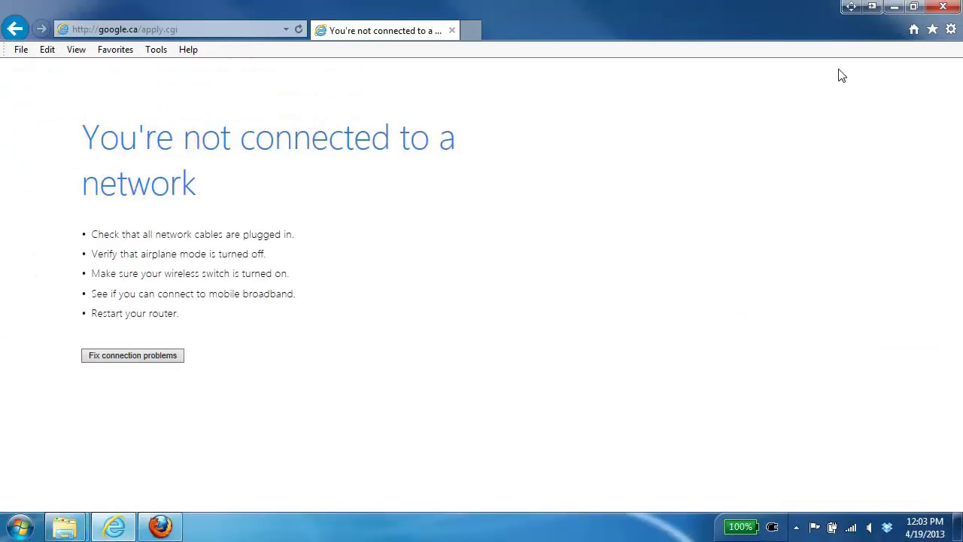
Load the browser's home page to confirm Google Canada opens over the new connection
click(915, 30)
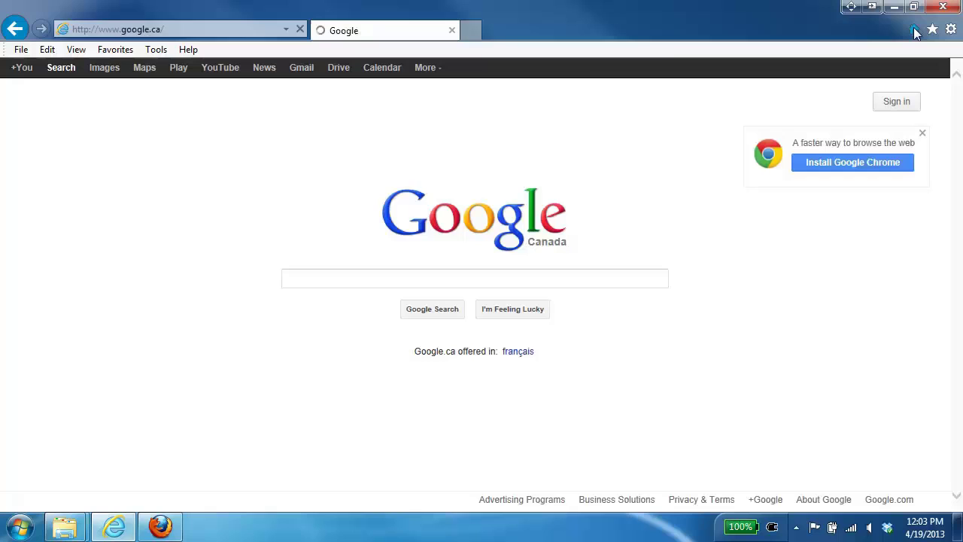